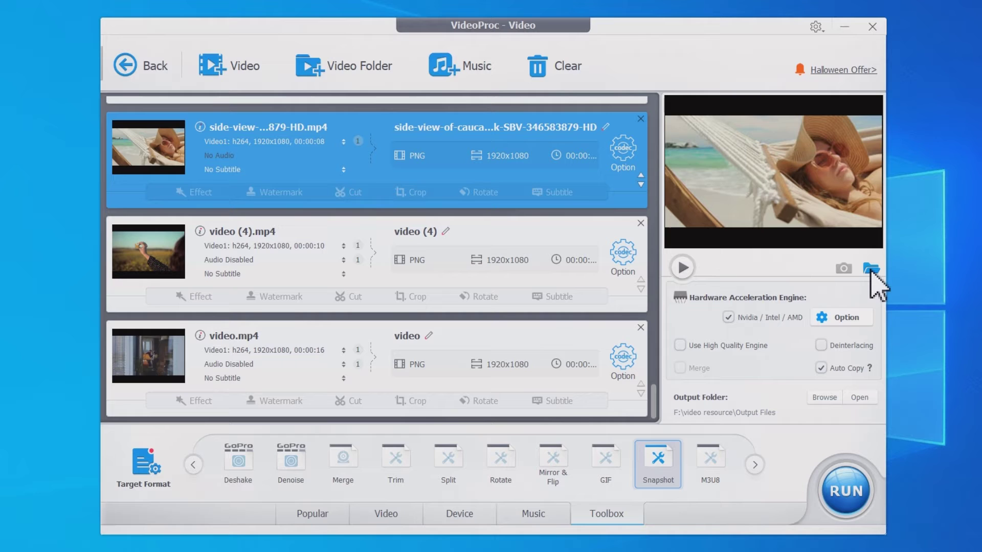
# - Change the Picture Count for video (4).mp4's snapshots from its old value to 10
pyautogui.click(871, 269)
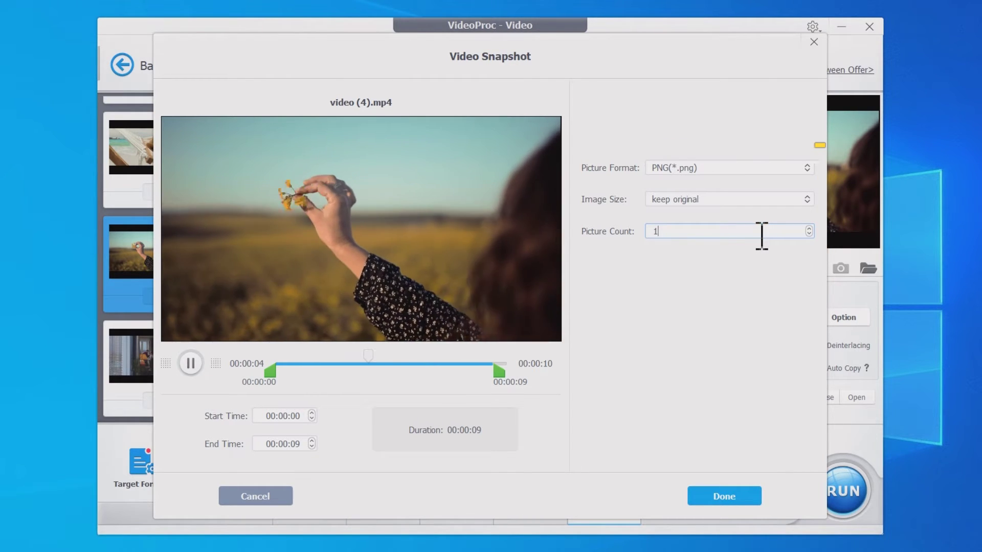
pyautogui.press('BackSpace')
pyautogui.write('10')
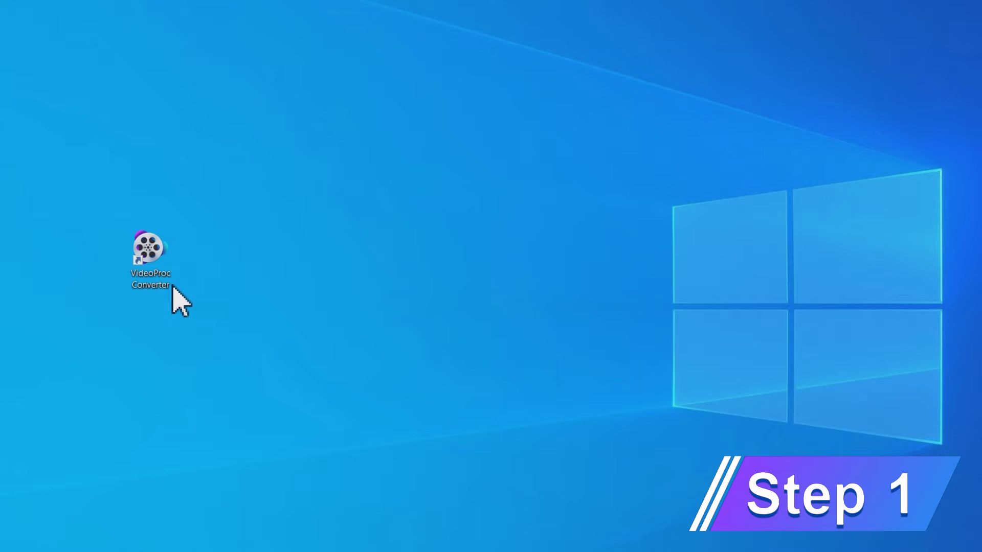
# - Launch VideoProc Converter, enter the Video workspace, and browse the people folder's five clips
pyautogui.doubleClick(161, 282)
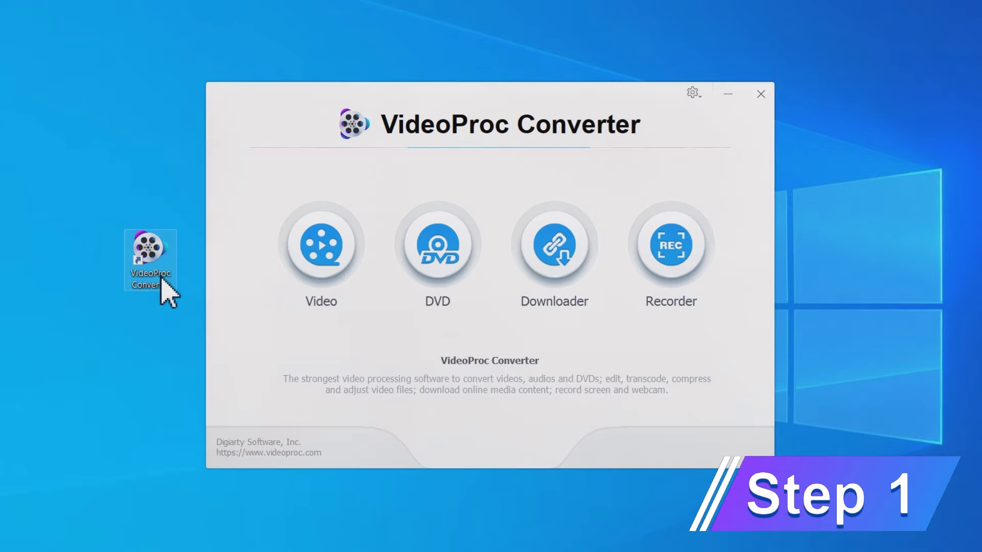
pyautogui.click(322, 249)
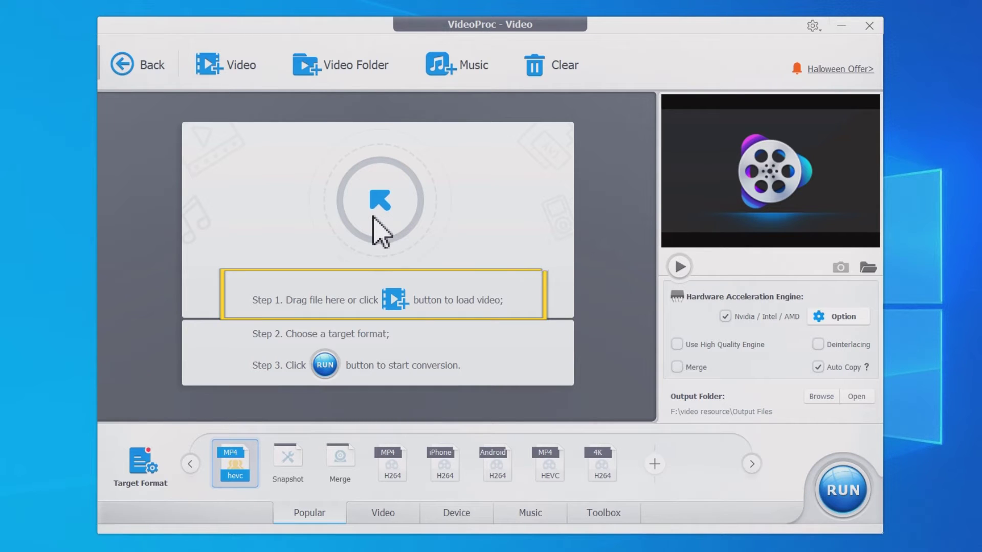
pyautogui.click(243, 75)
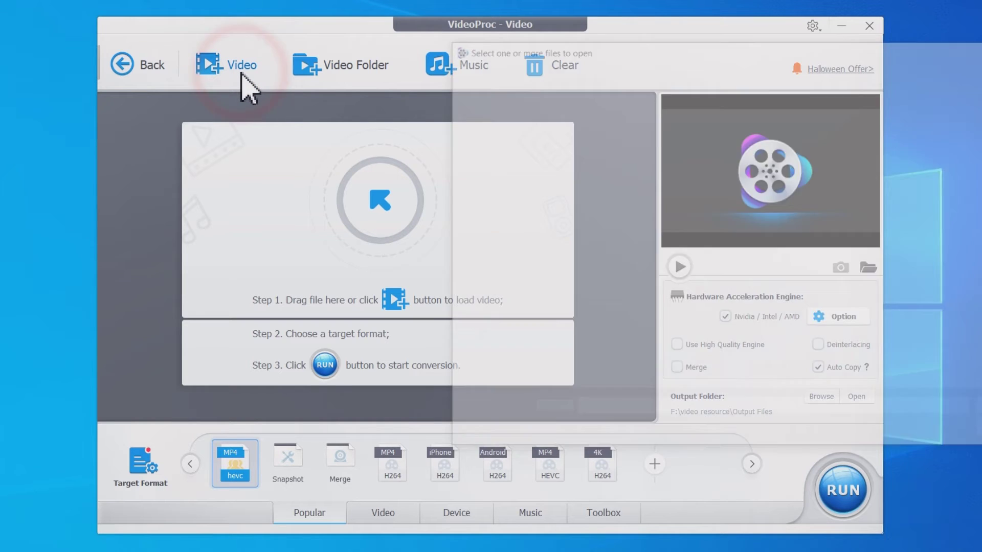
pyautogui.click(800, 307)
pyautogui.hotkey('ctrl', 'a')
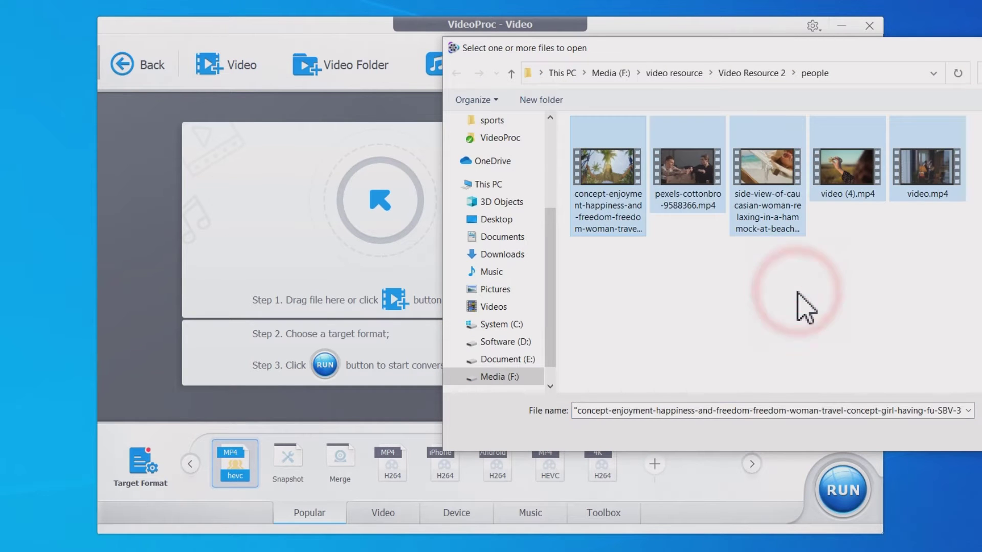
pyautogui.press('Escape')
# - Load the entire people folder into the video list using Video Folder
pyautogui.click(339, 66)
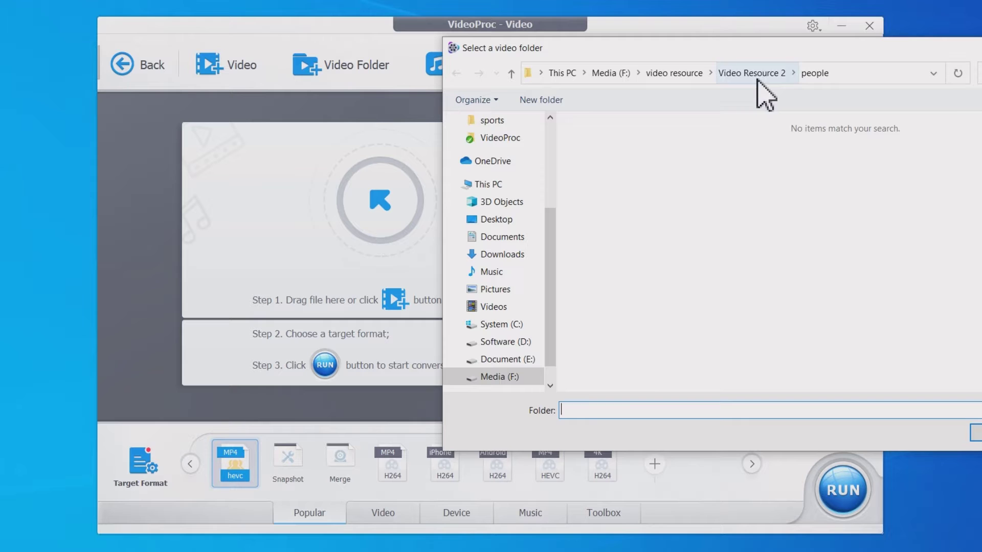
pyautogui.click(752, 73)
pyautogui.click(589, 160)
pyautogui.click(974, 432)
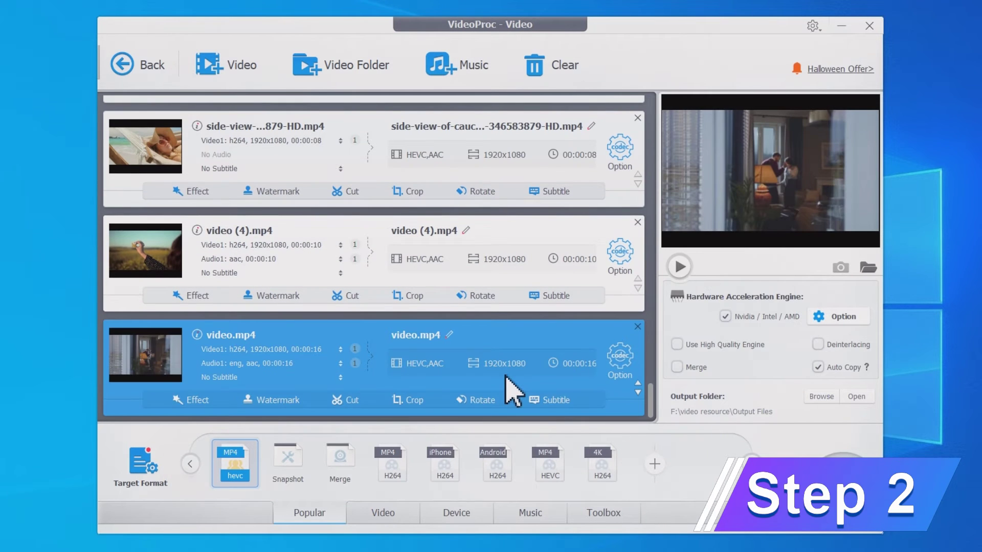
# - Set the loaded clips to Toolbox Snapshot output and pick the picture format in its dialog
pyautogui.click(355, 120)
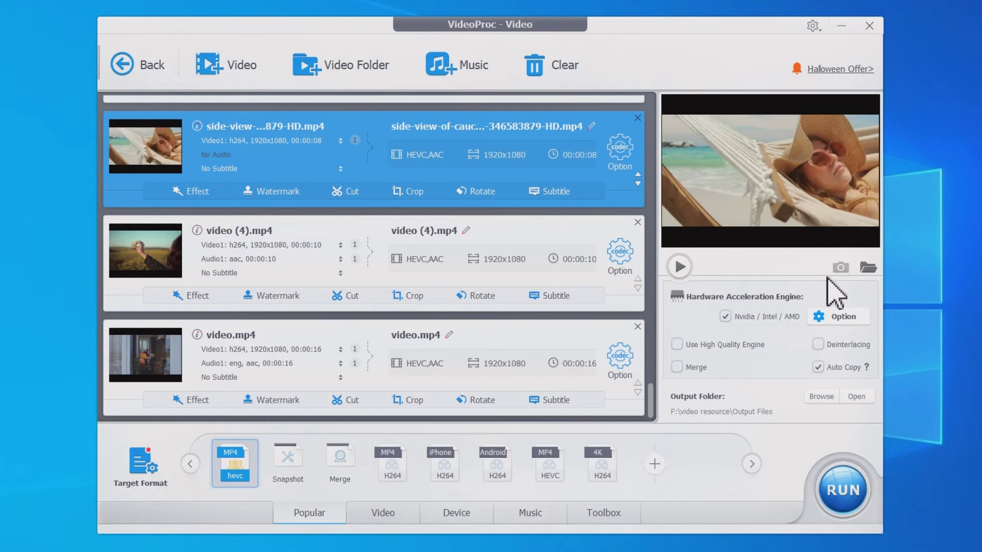
pyautogui.click(611, 513)
pyautogui.click(674, 461)
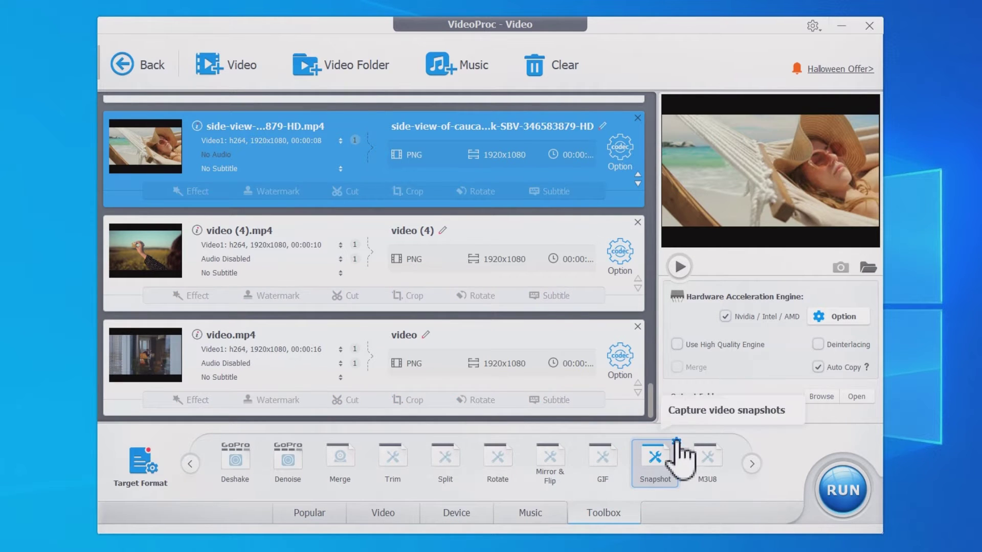
pyautogui.click(779, 168)
pyautogui.click(745, 194)
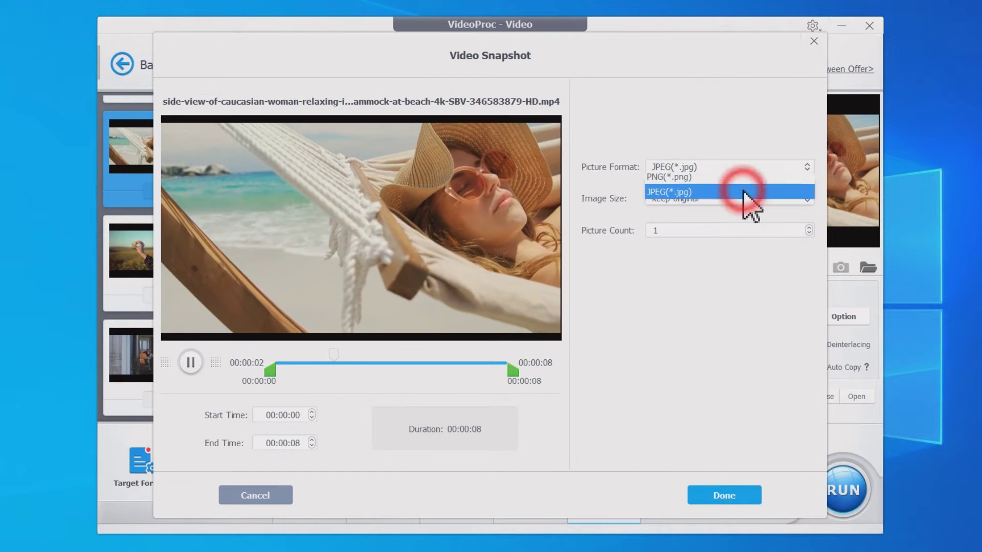
pyautogui.click(720, 497)
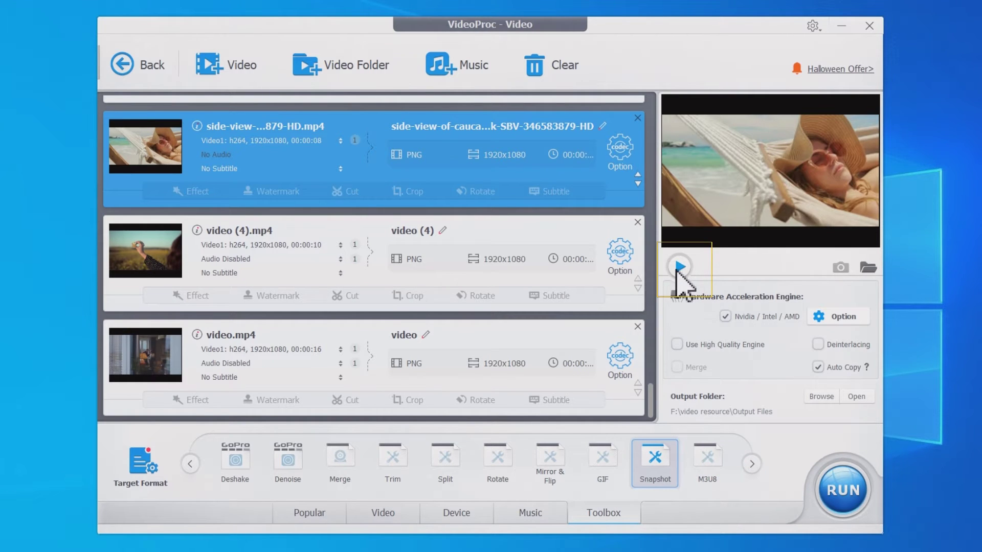
# - Play the hammock clip, grab two still frames, and open the snapshots folder
pyautogui.click(680, 267)
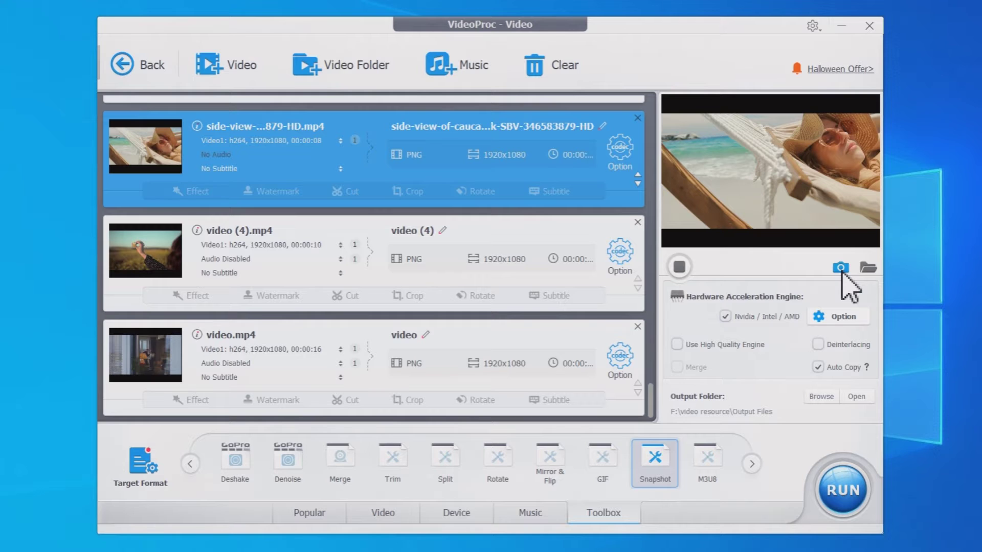
pyautogui.click(840, 268)
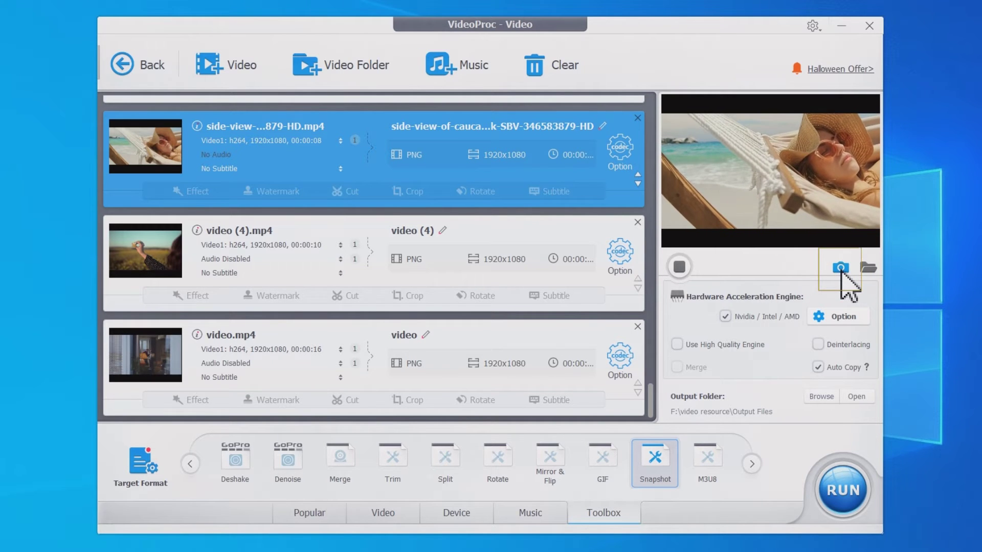
pyautogui.click(841, 268)
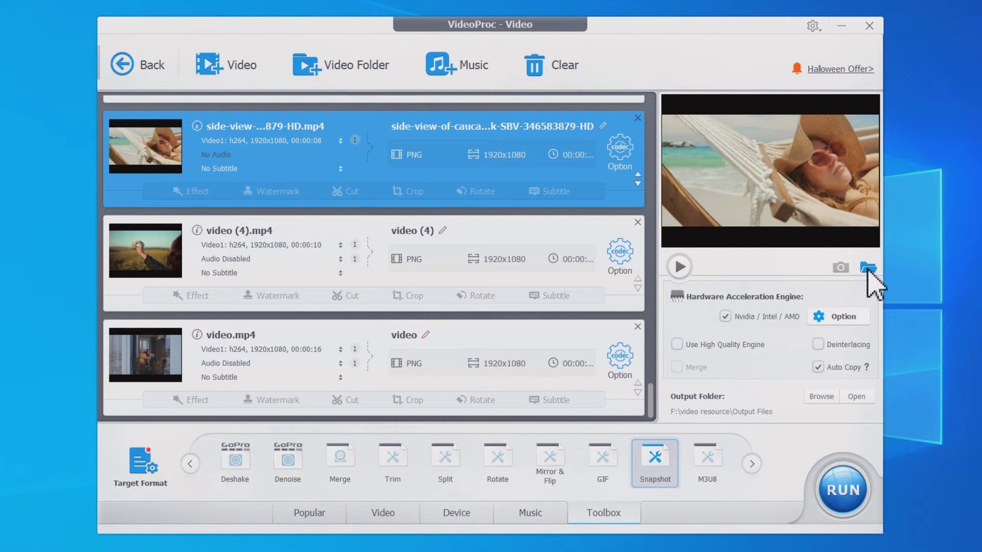
pyautogui.click(868, 269)
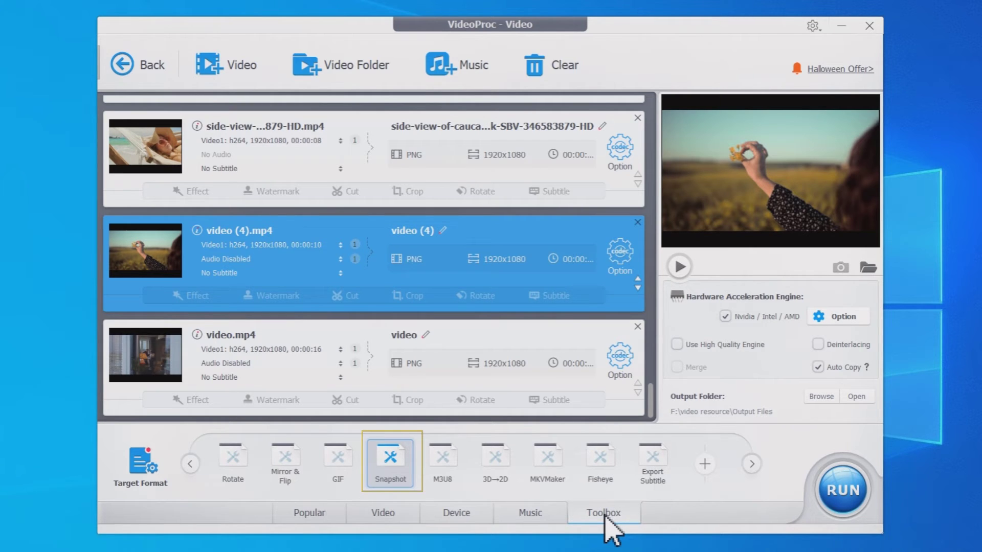
# - Open video (4).mp4's Snapshot settings and trim the capture range to end at 00:00:09
pyautogui.click(395, 453)
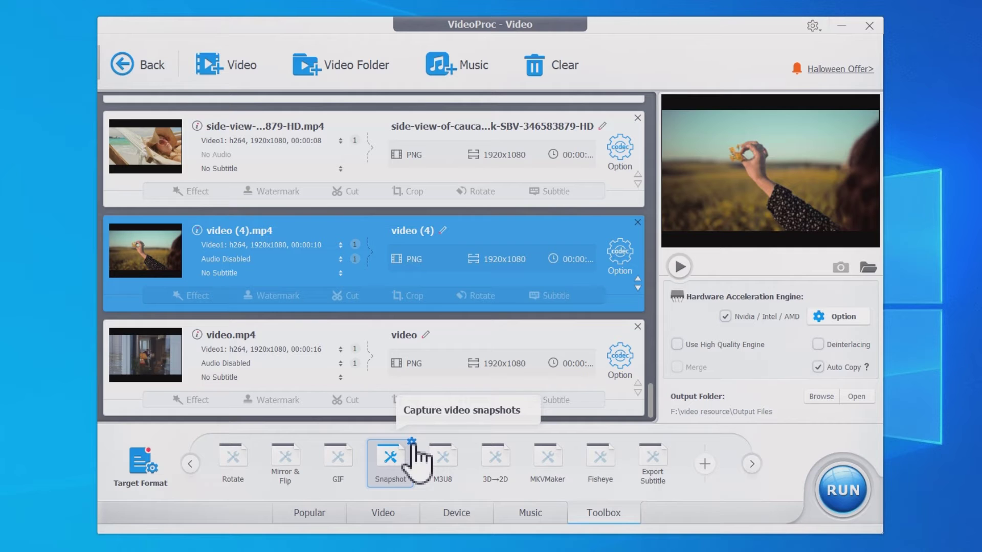
pyautogui.click(412, 443)
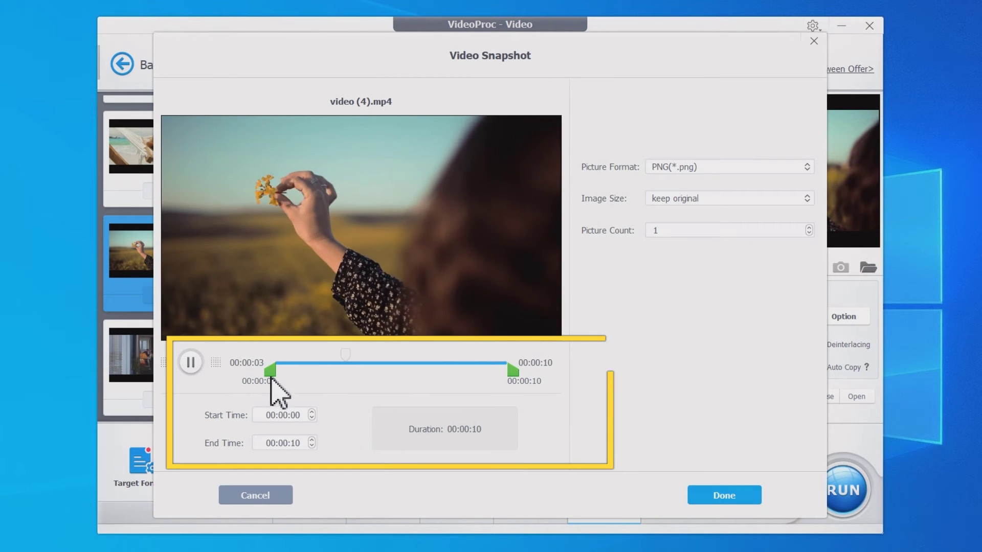
pyautogui.moveTo(272, 376); pyautogui.dragTo(285, 362)
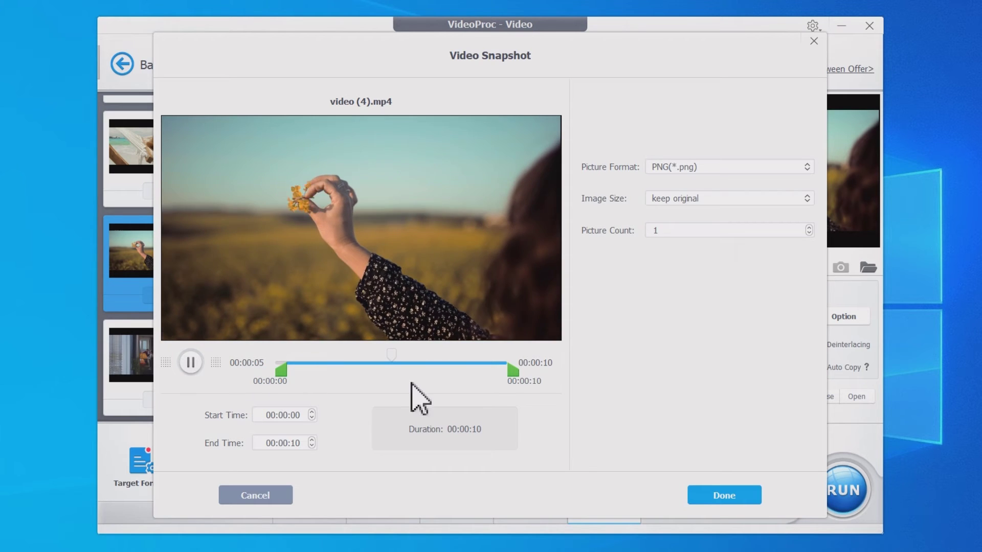
pyautogui.moveTo(512, 377); pyautogui.dragTo(498, 381)
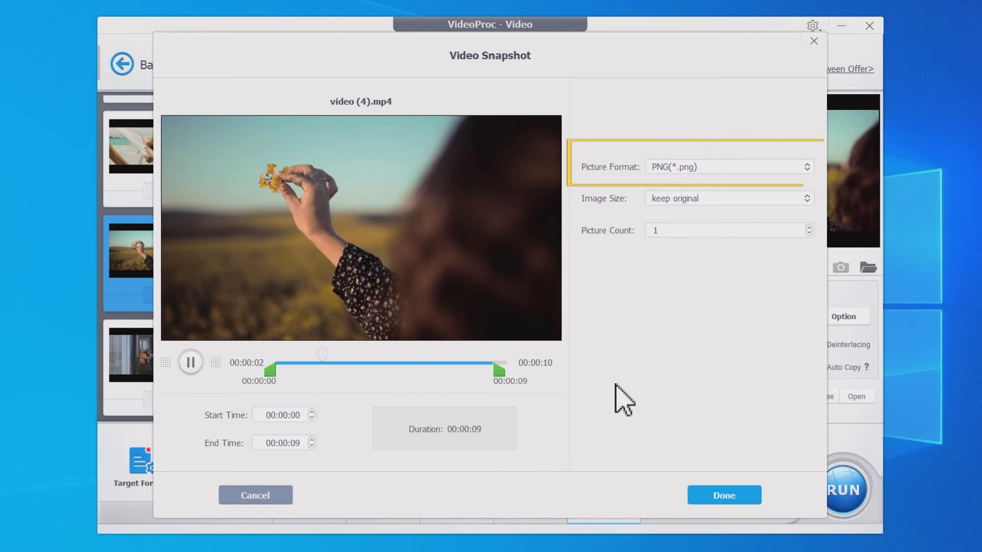
pyautogui.click(761, 183)
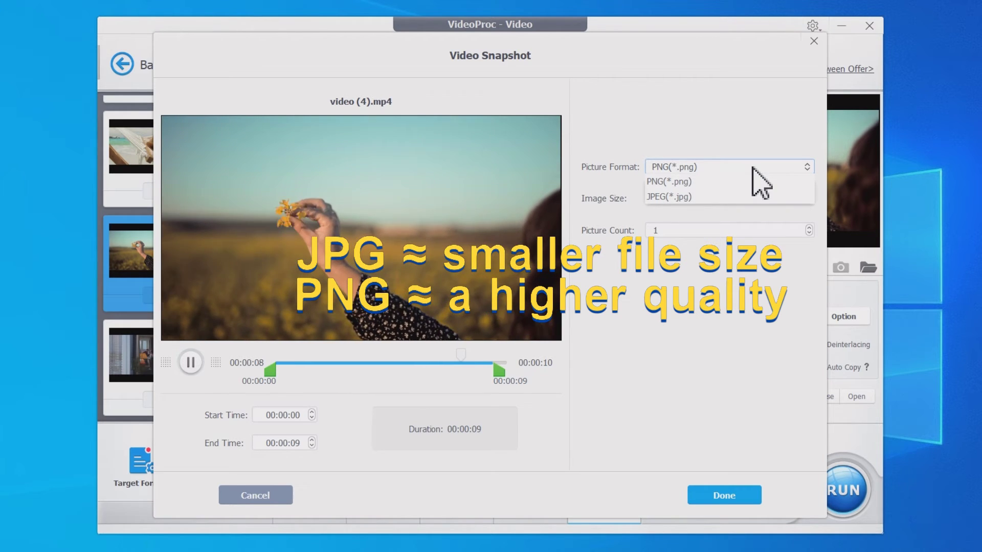
pyautogui.click(752, 169)
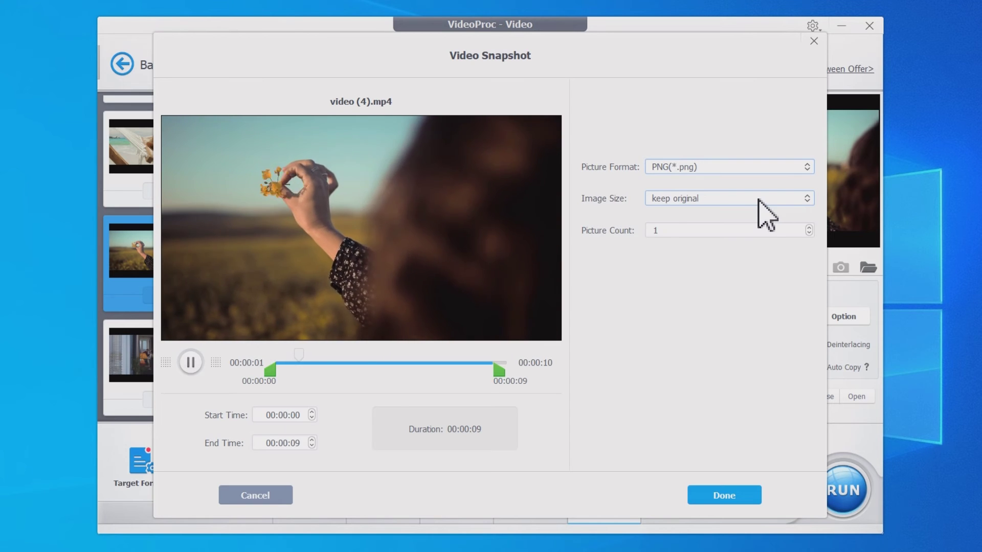
pyautogui.click(759, 199)
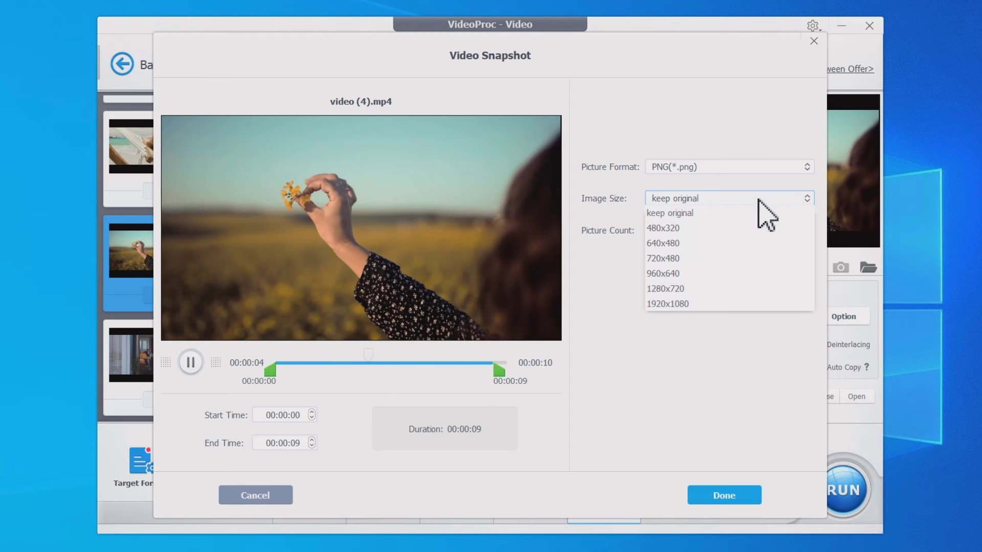
pyautogui.click(758, 201)
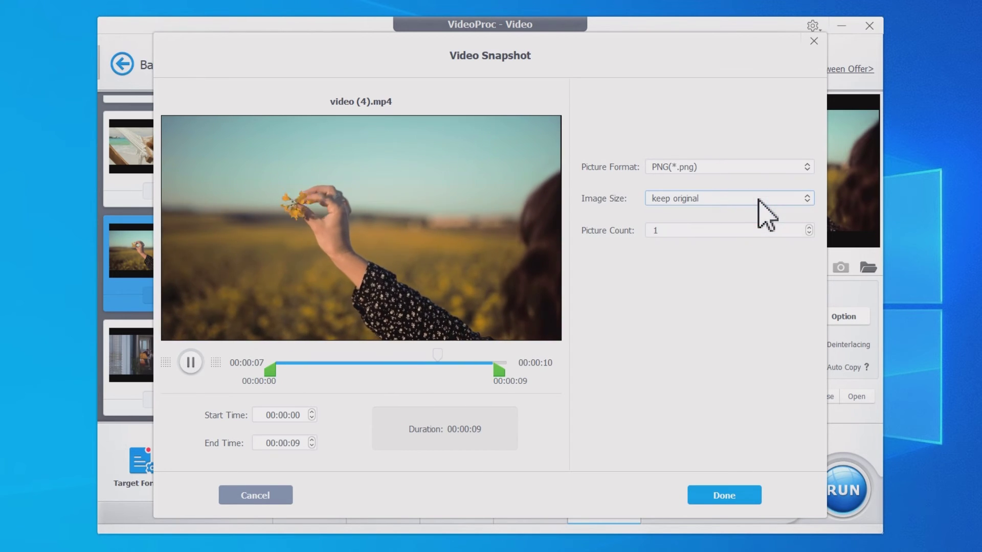
pyautogui.click(761, 234)
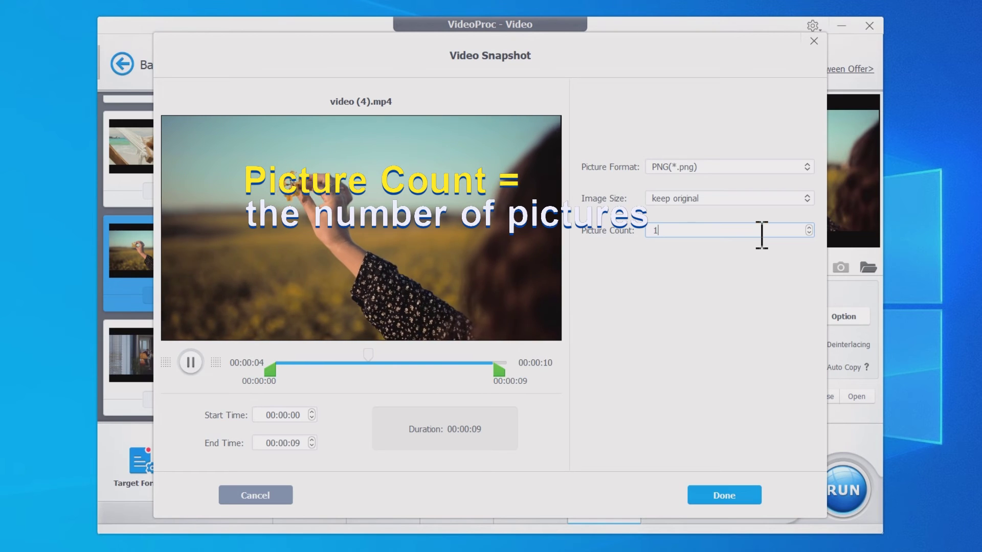
# - Change video (4).mp4's Picture Count to 20 and apply the snapshot settings with Done
pyautogui.press('BackSpace')
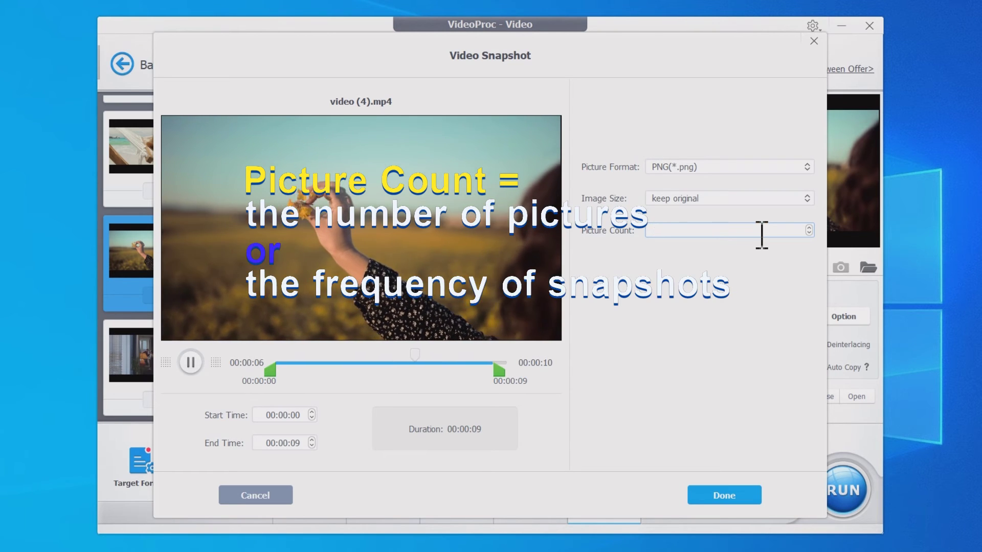
pyautogui.write('20')
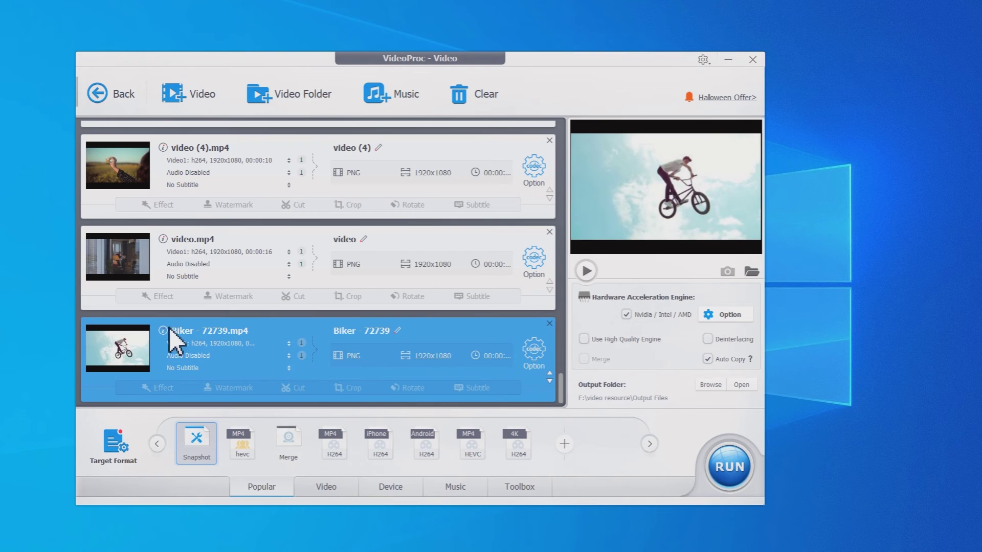
pyautogui.click(162, 331)
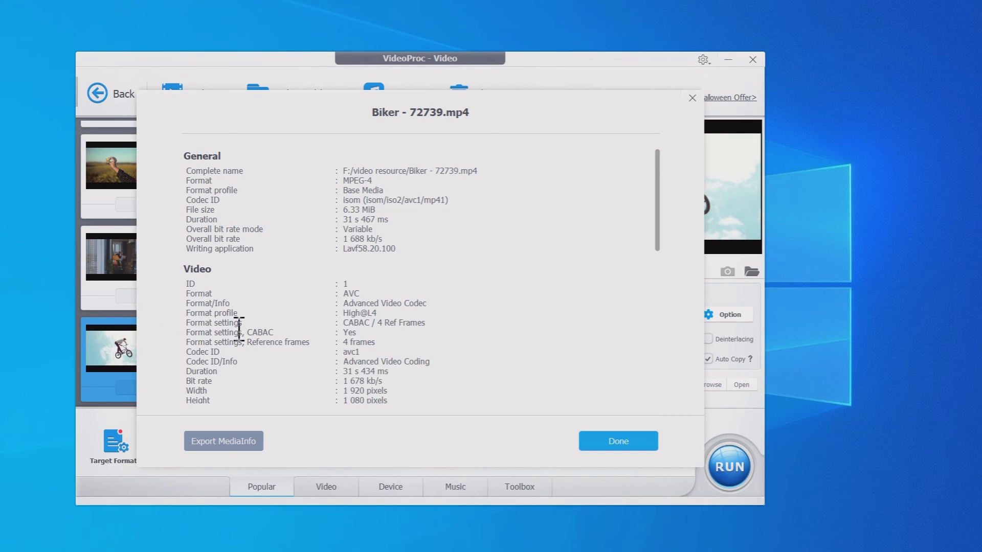
pyautogui.scroll(-3, 608, 281)
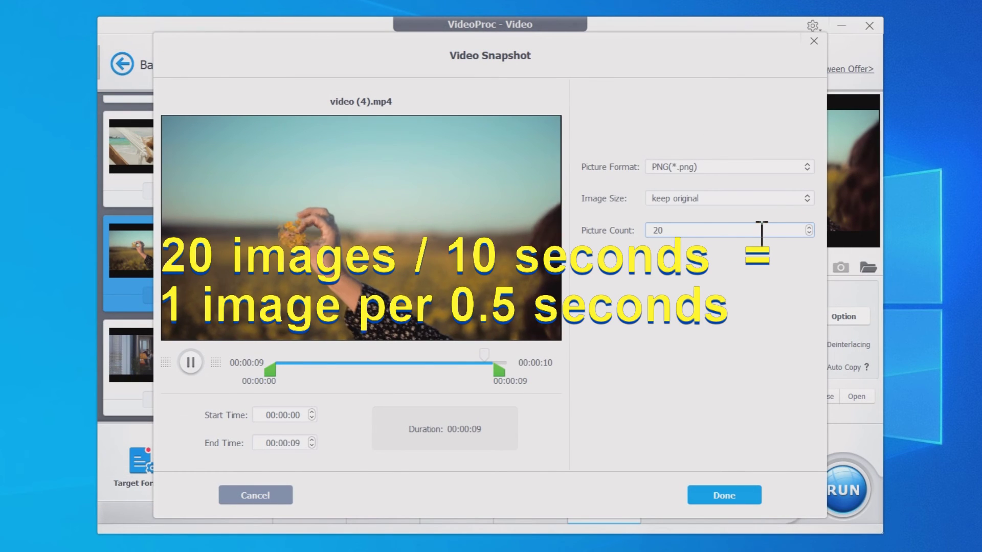
pyautogui.click(742, 494)
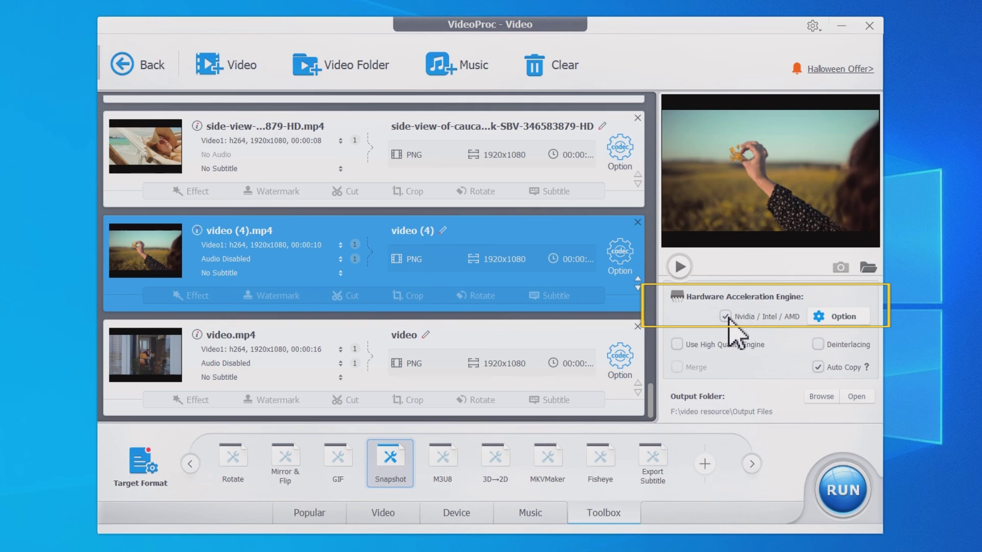
# - Disable Auto Copy, set output to F:\video resource\Output Files, and run the snapshot export
pyautogui.click(818, 367)
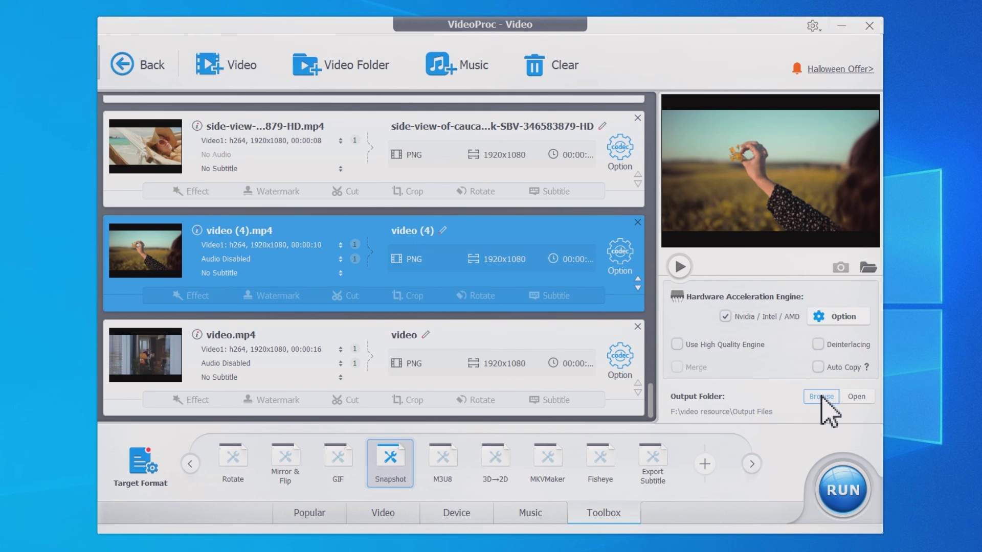
pyautogui.click(822, 396)
pyautogui.click(673, 72)
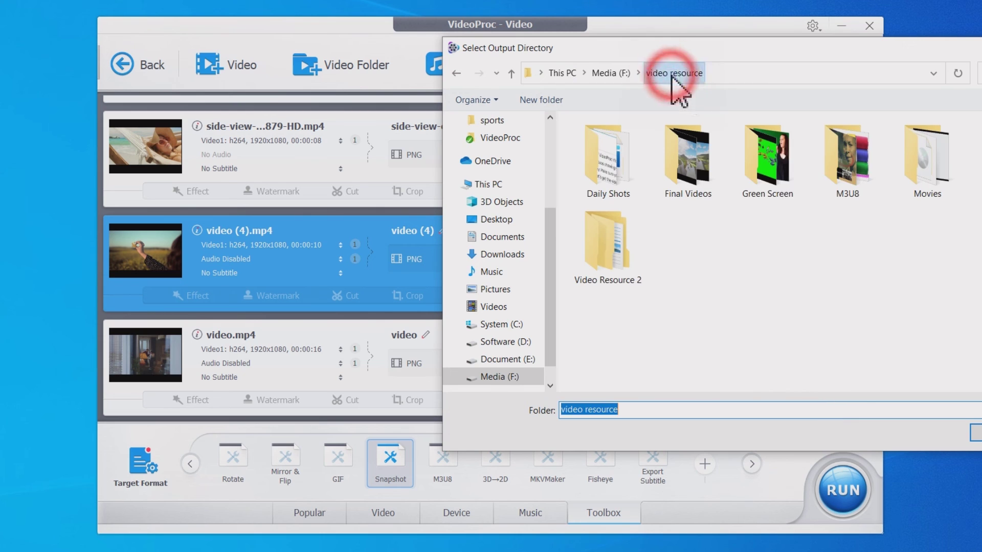
pyautogui.click(974, 159)
pyautogui.click(975, 432)
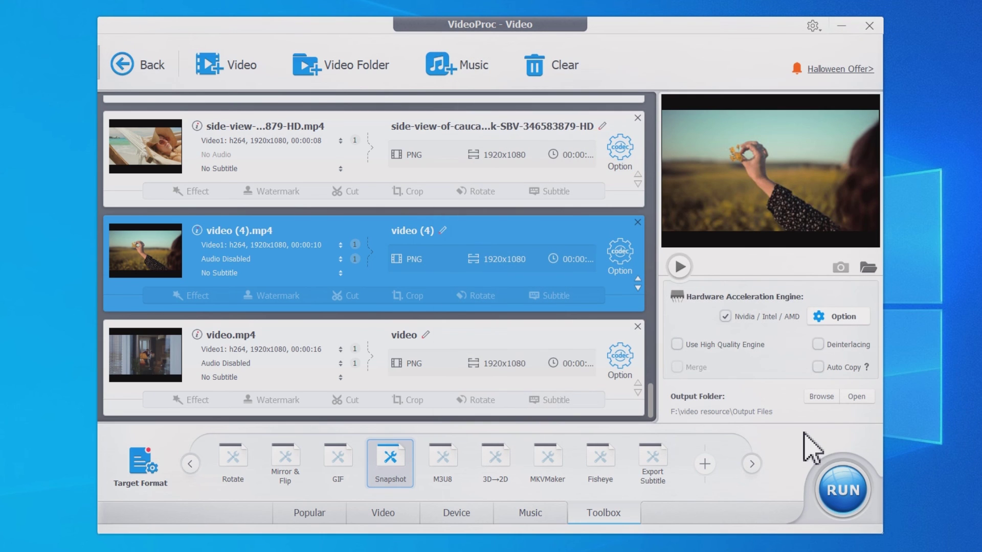
pyautogui.click(843, 491)
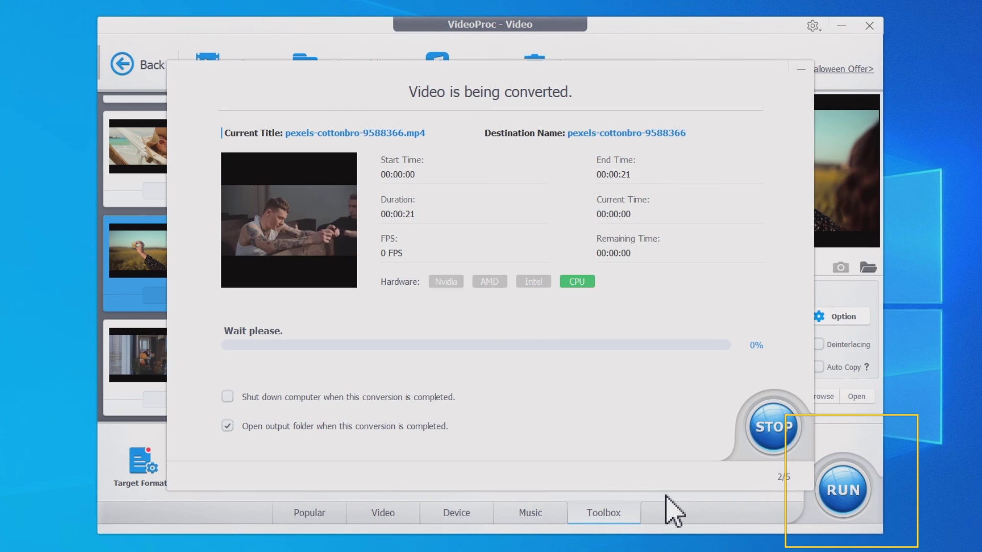